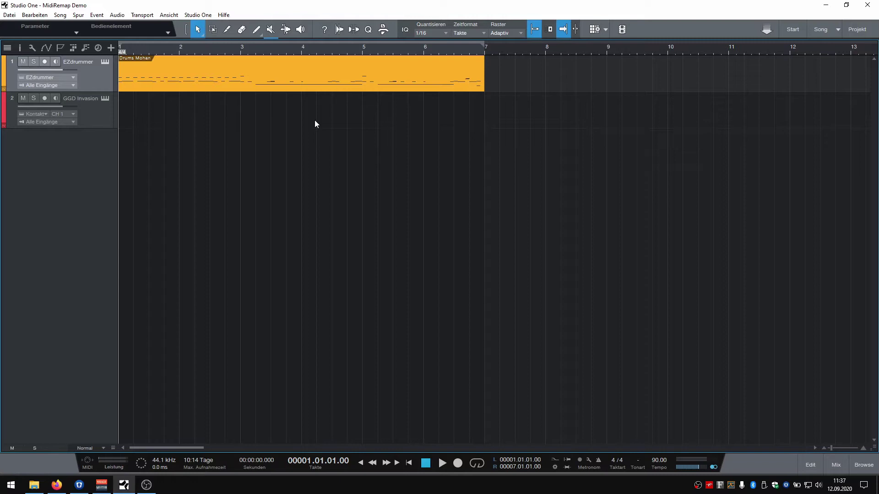
- Scroll up over the arrange view so the EZdrummer and GGD Invasion tracks become taller
scroll(249, 82, "up", 1)
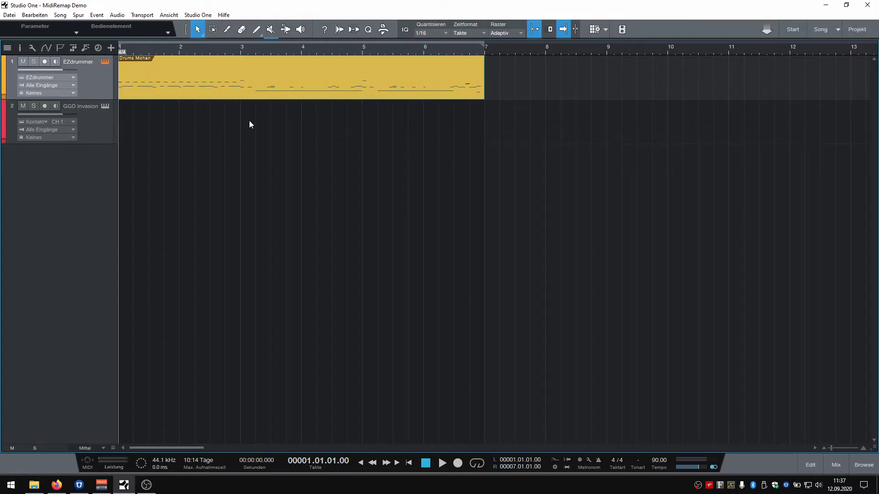
key("F11")
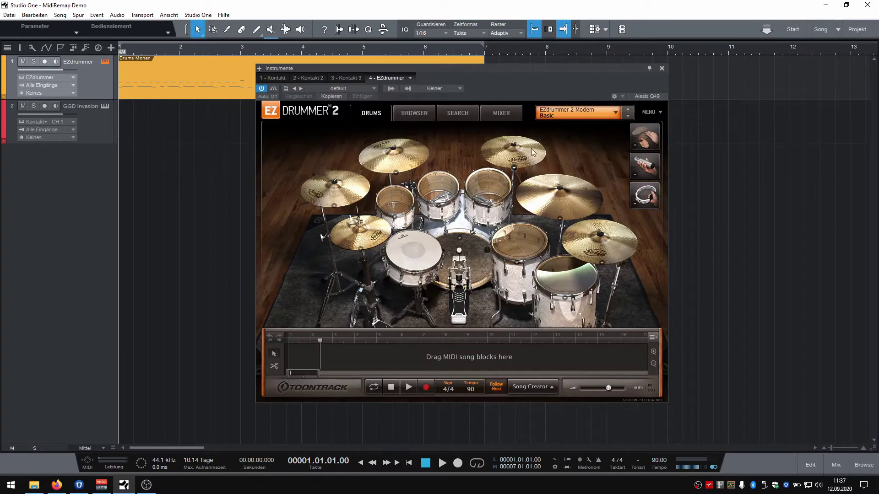
key("F11")
key("F2")
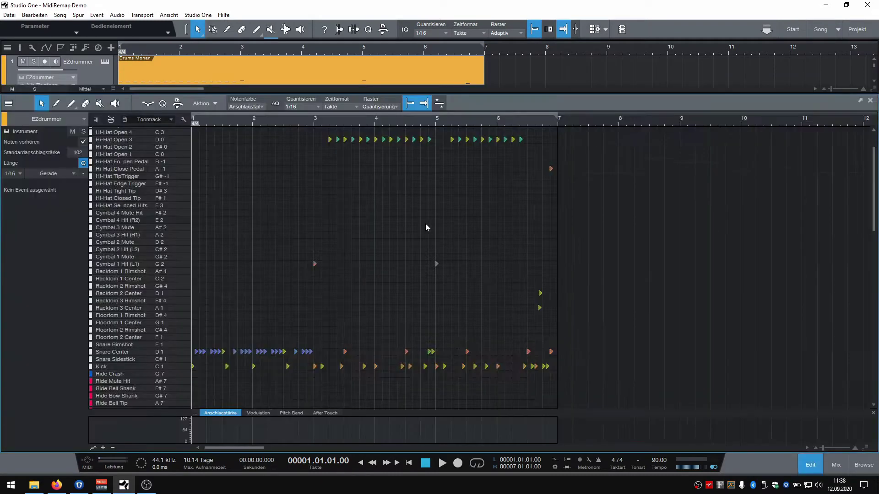
key("space")
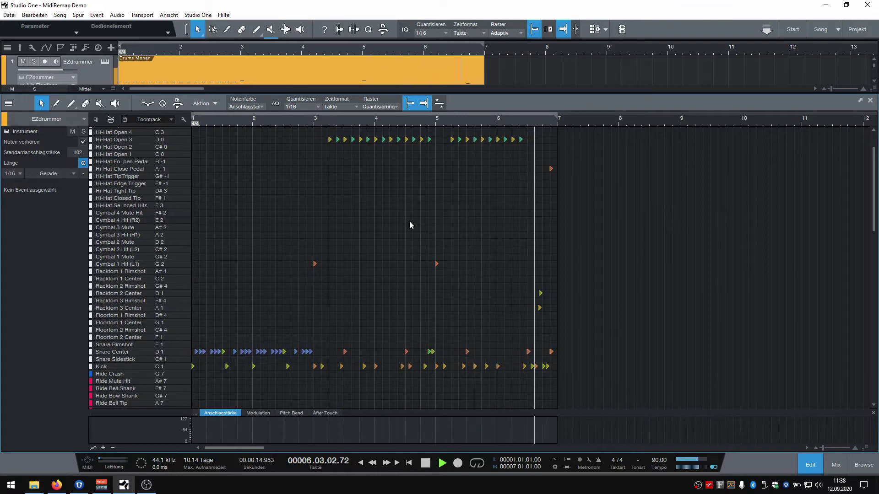
key("F2")
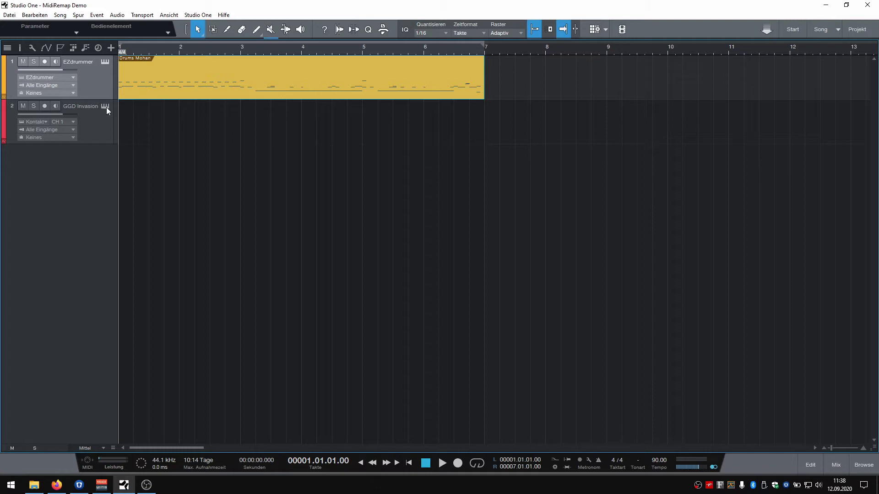
left_click(168, 121)
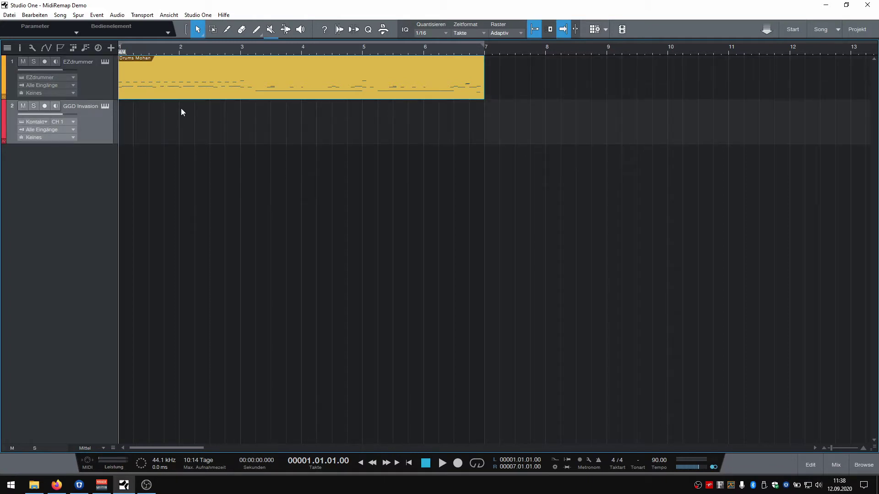
left_click(104, 106)
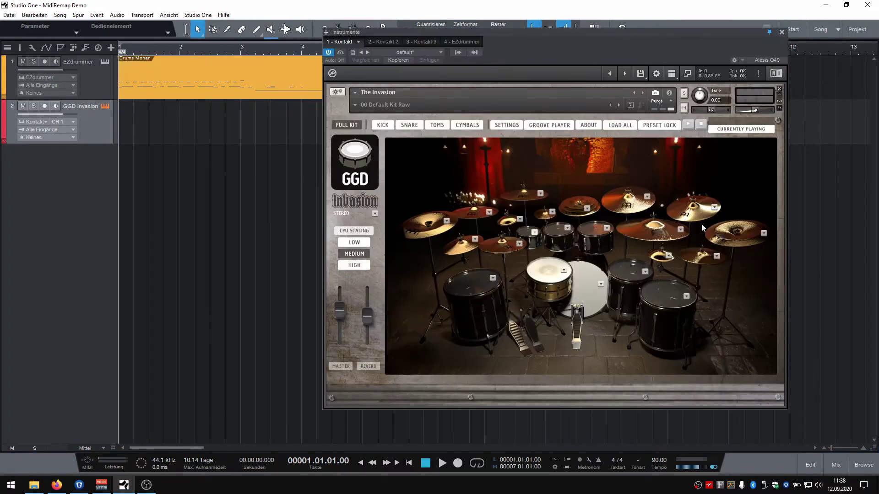
left_click(781, 32)
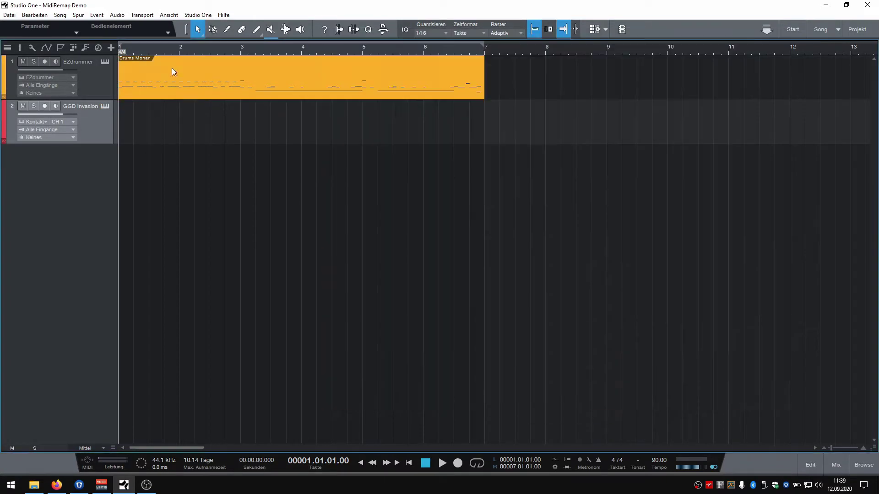
left_click(227, 68)
double_click(199, 80)
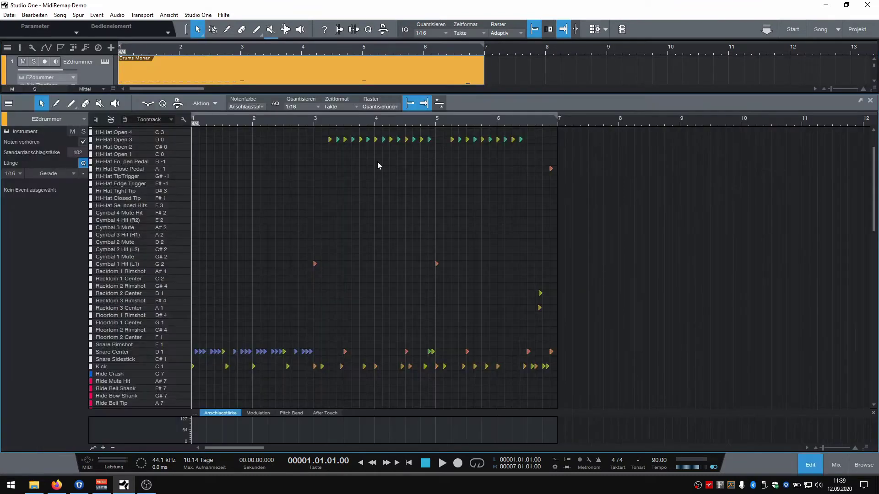
key("F2")
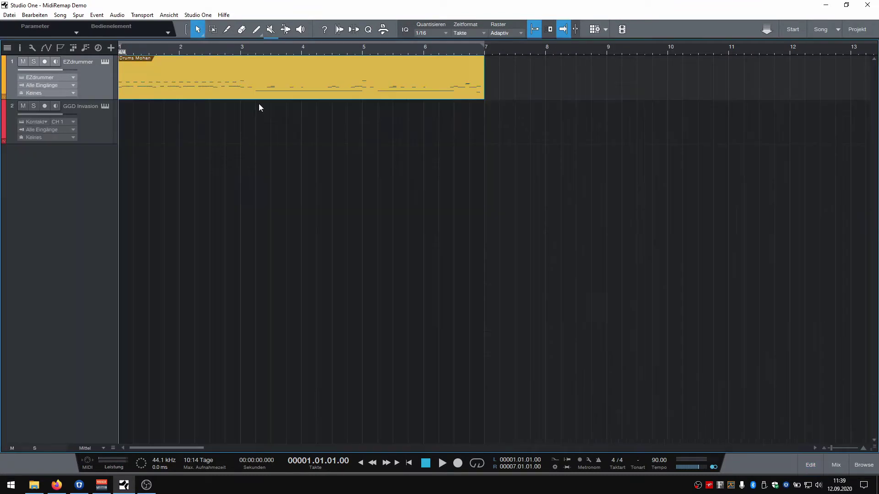
left_click_drag(207, 73, 199, 112)
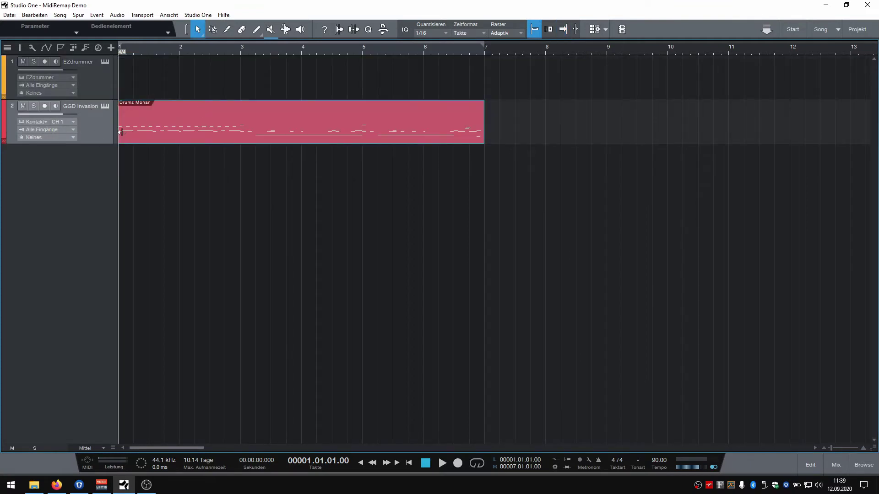
key("space")
left_click(105, 106)
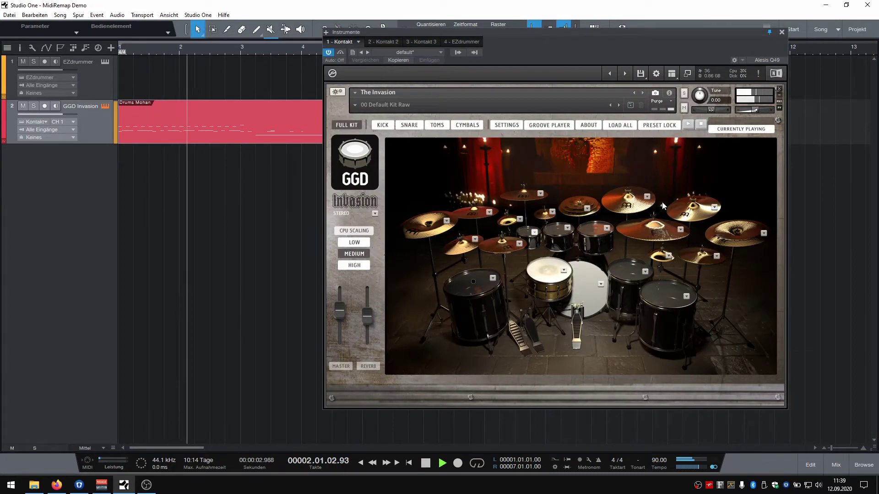
key("space")
left_click(782, 32)
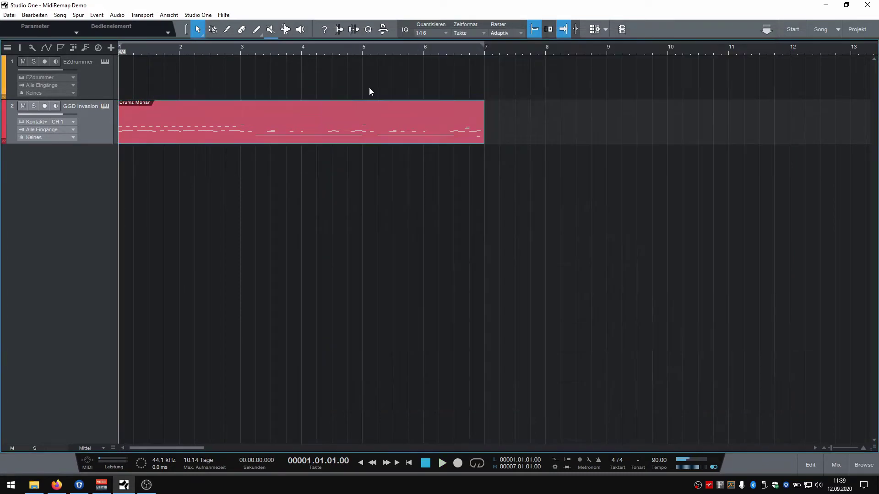
double_click(248, 122)
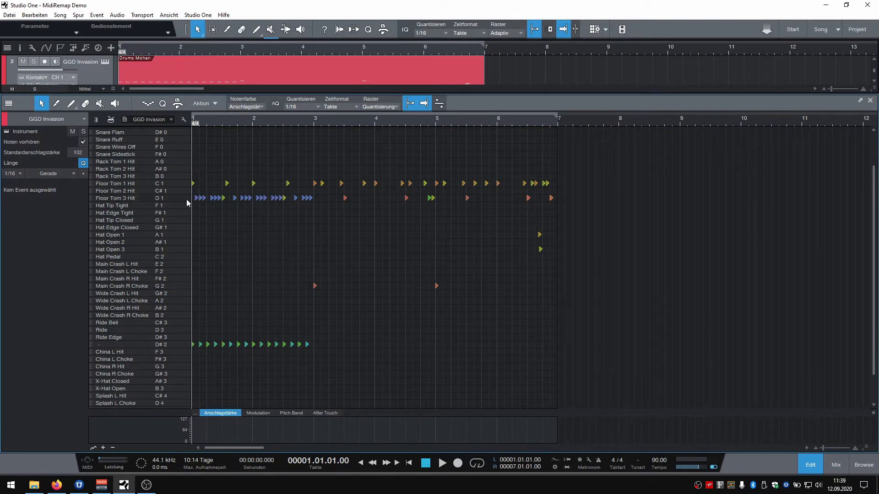
key("ctrl+z")
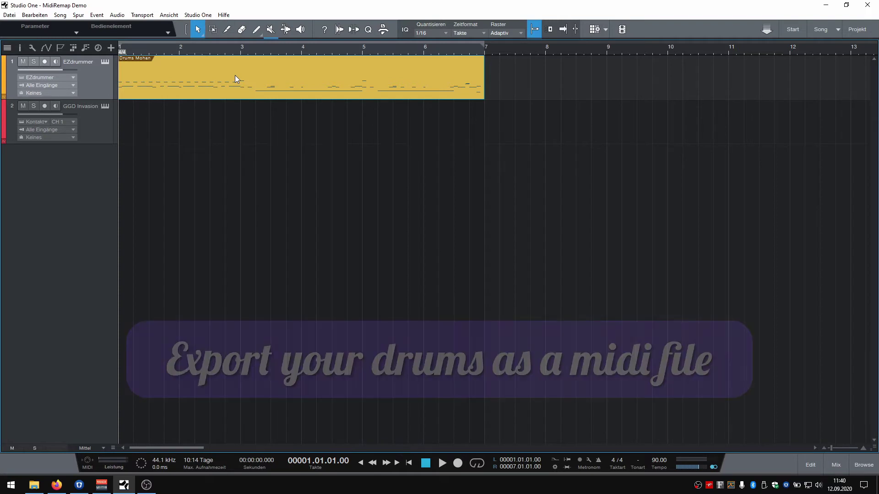
- Export the Drums Mohan part to the Desktop as a MIDI file named 'Drums EZdrummer'
right_click(235, 75)
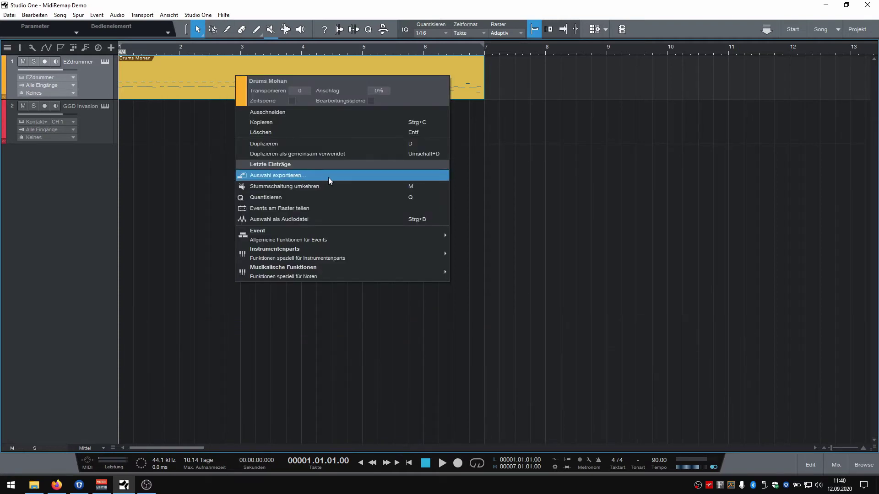
left_click(351, 176)
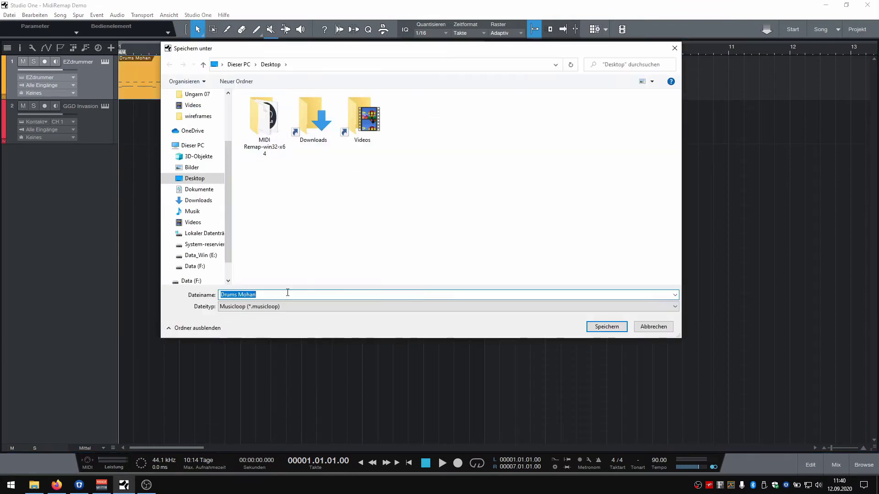
left_click(259, 306)
left_click(241, 322)
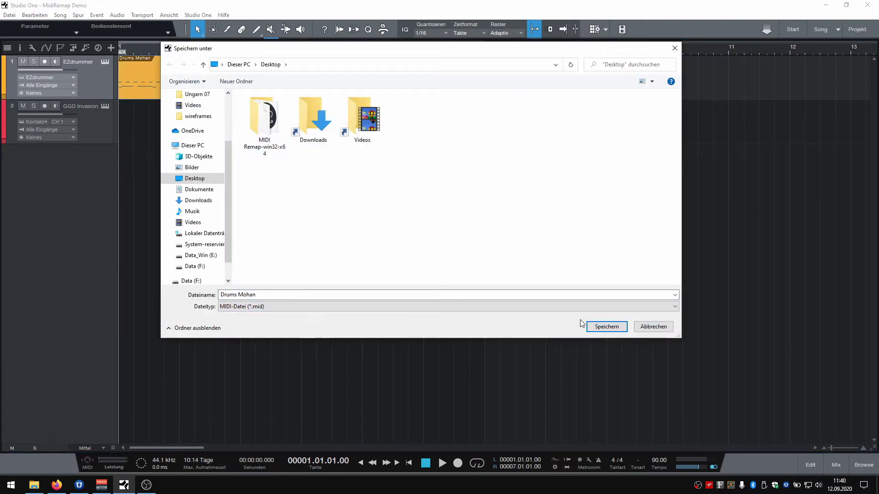
left_click(238, 295)
double_click(247, 295)
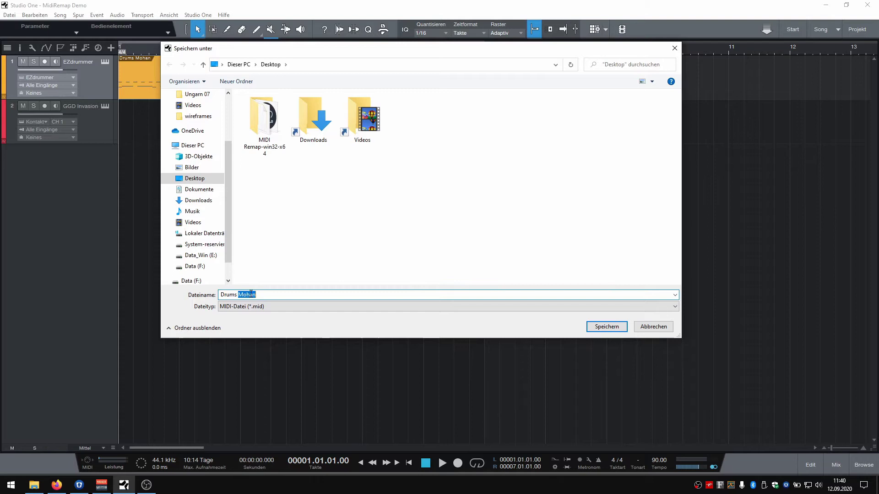
type("EZdrummer")
left_click(594, 326)
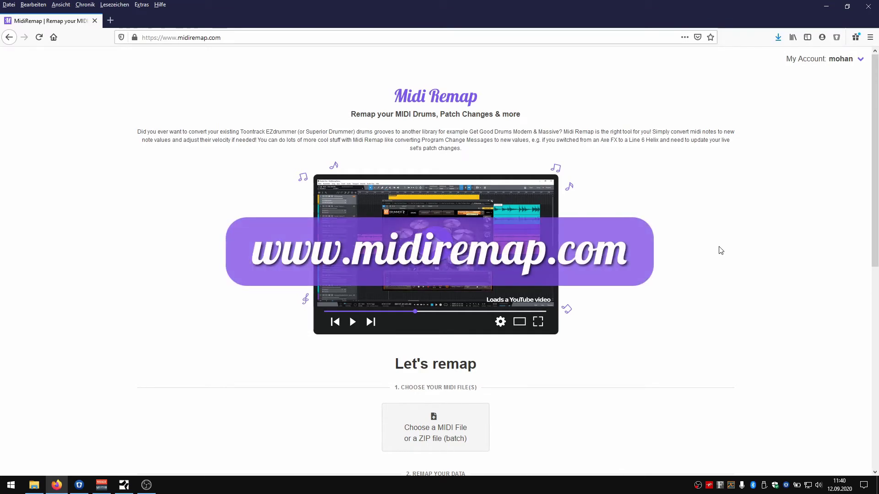
- Load Drums EZdrummer.mid from the Desktop as MidiRemap's MIDI file to remap
scroll(714, 261, "down", 4)
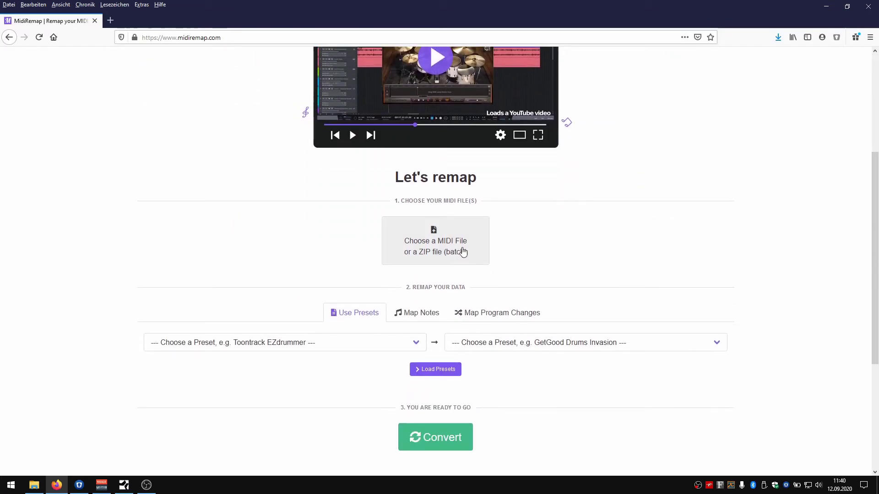
left_click(452, 252)
double_click(202, 85)
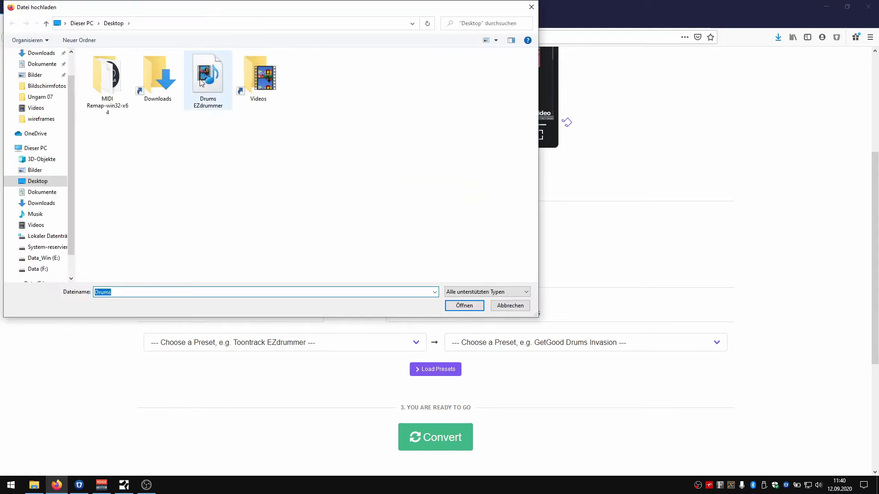
scroll(767, 236, "down", 3)
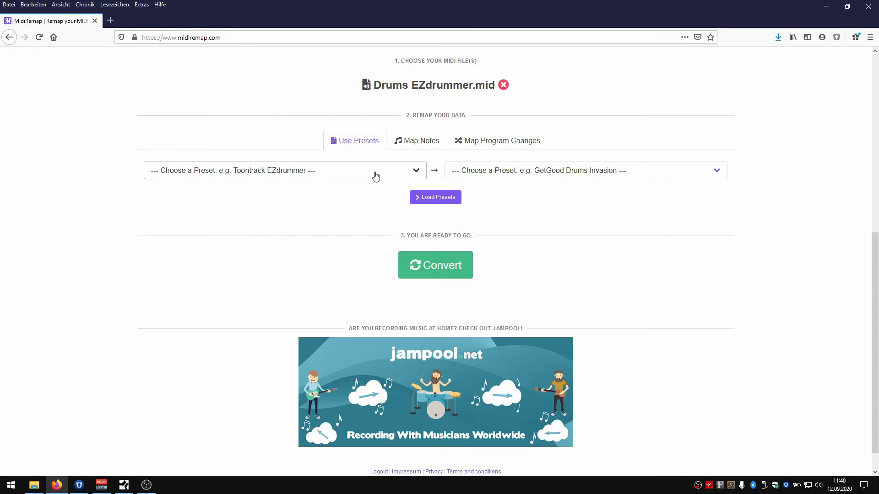
- Set the source preset to Toontrack EZdrummer and the target to GetGood Drums Invasion (Default Mapping 'Invasion')
left_click(375, 175)
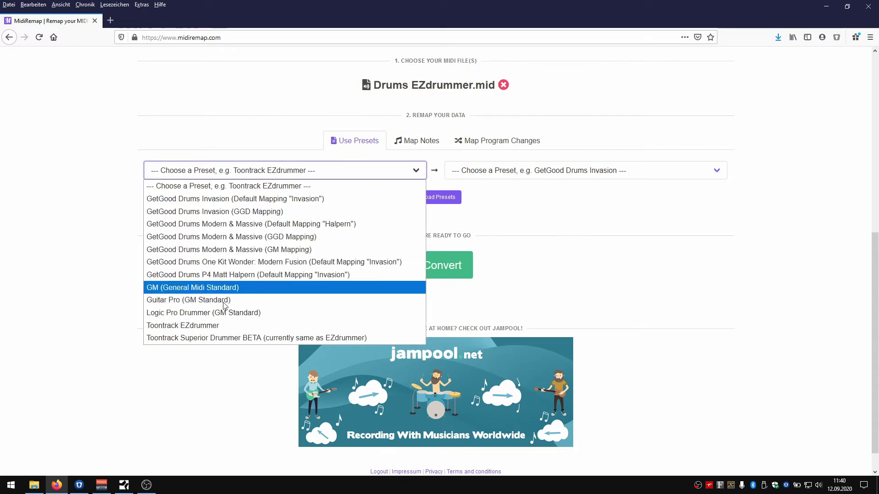
left_click(165, 327)
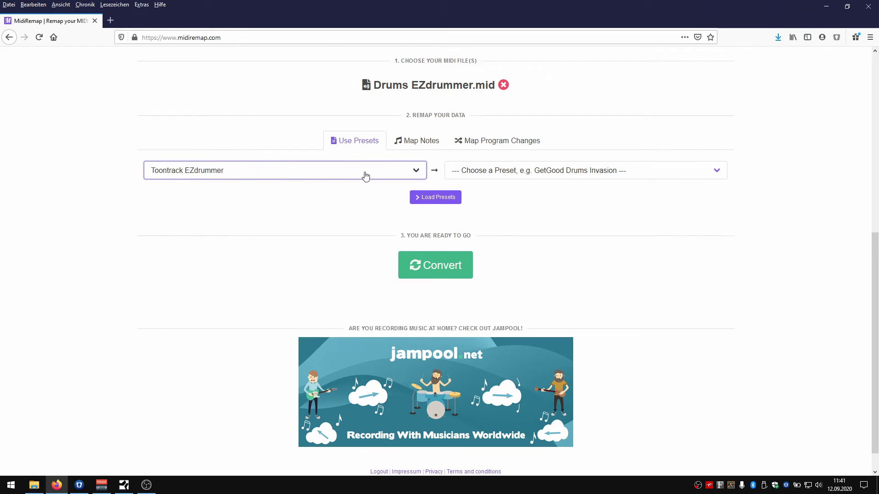
left_click(530, 177)
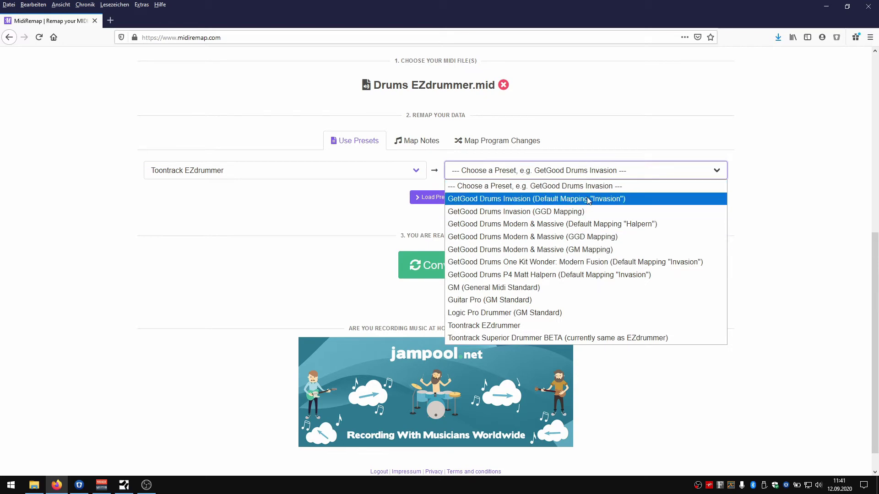
left_click(620, 200)
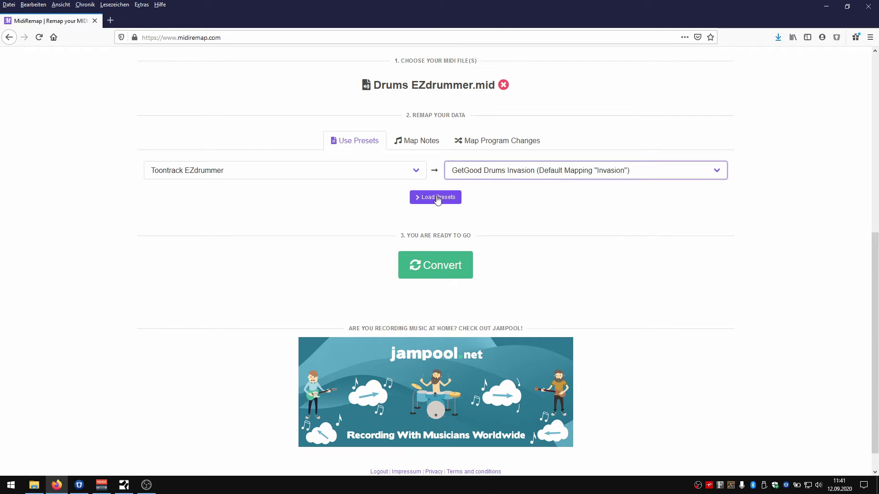
- Load the EZdrummer-to-Invasion presets and inspect the G2 Cymbal Crash 1 mapping
left_click(437, 198)
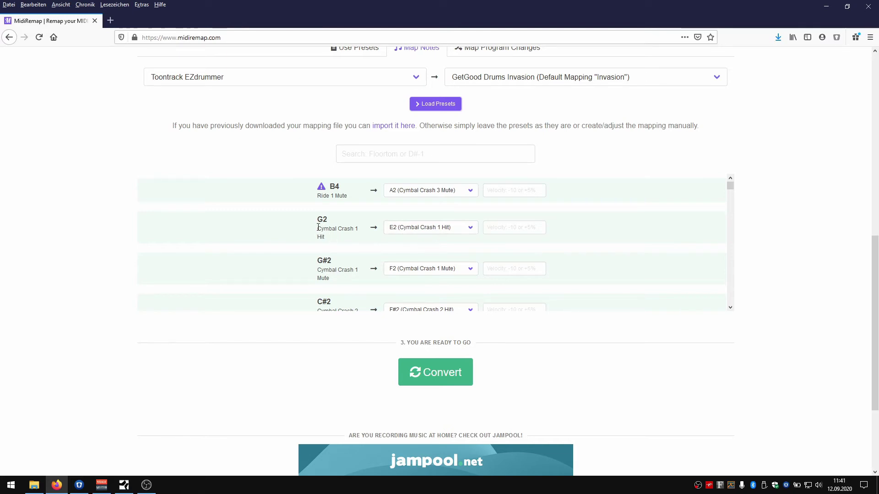
left_click_drag(318, 228, 360, 233)
left_click(337, 231)
- Scroll through the Map Notes list down to A-1, reviewing each note assignment
scroll(577, 231, "down", 5)
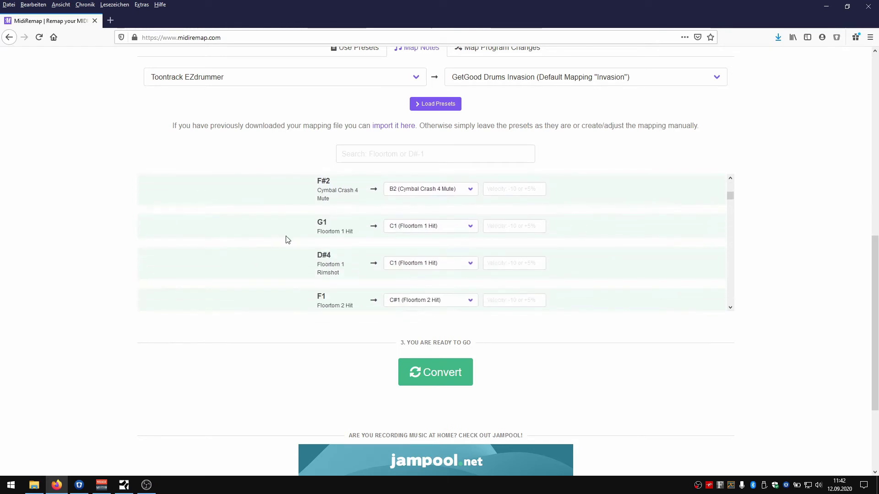
scroll(554, 237, "down", 2)
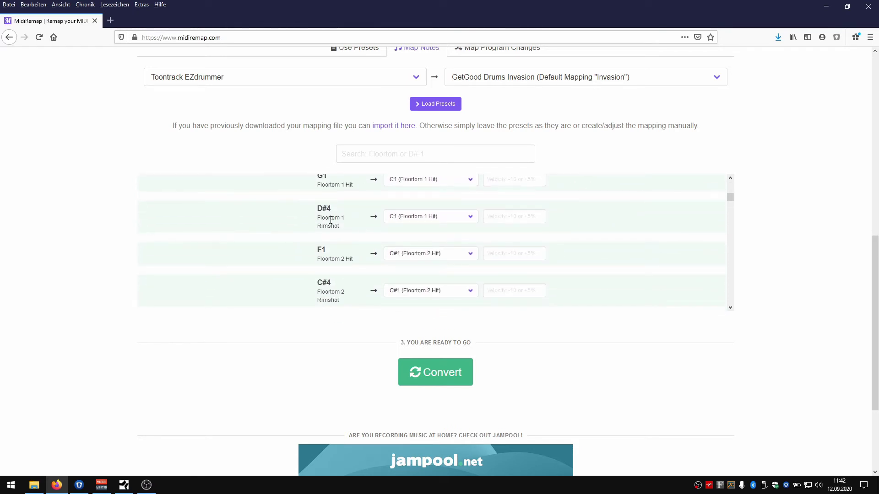
scroll(565, 228, "down", 2)
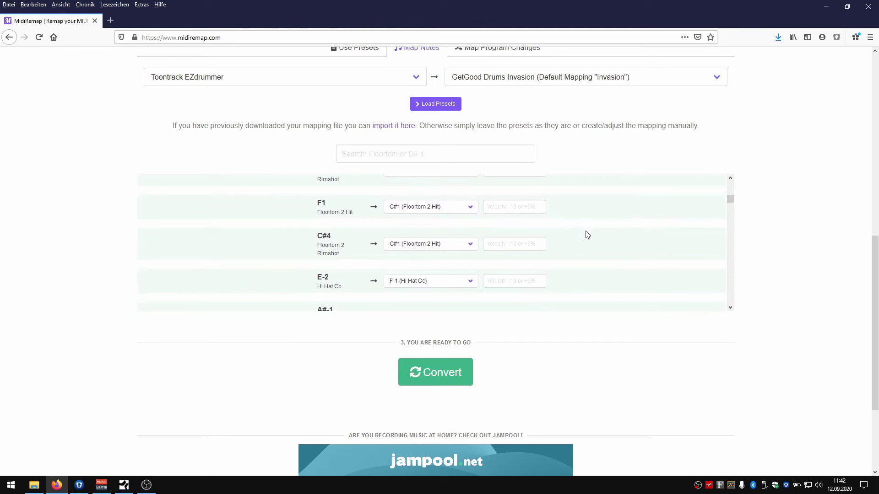
scroll(467, 246, "down", 2)
scroll(402, 220, "down", 2)
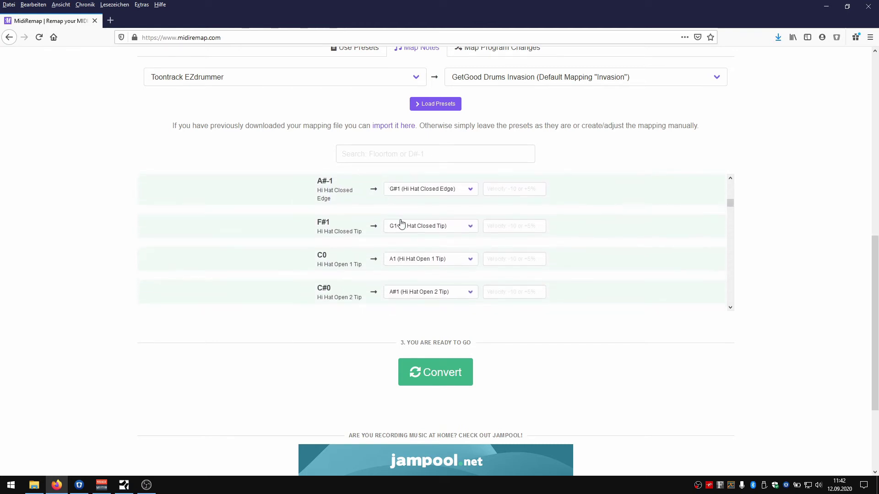
scroll(401, 227, "down", 5)
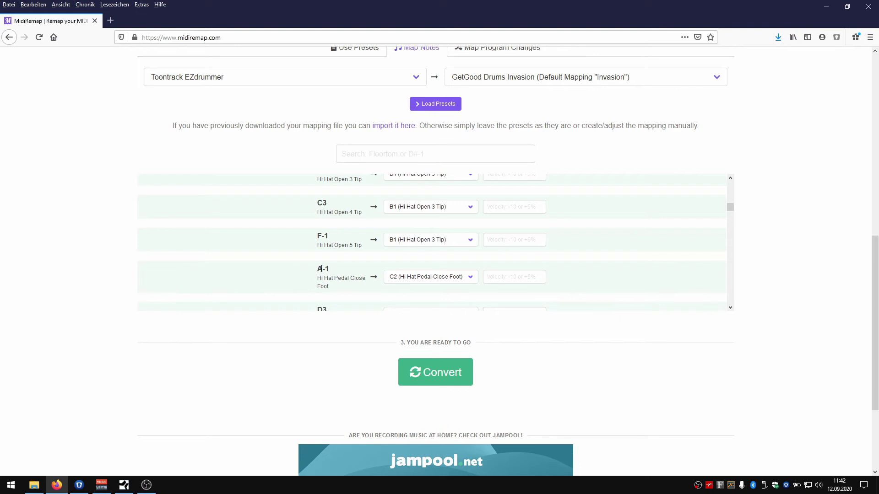
left_click_drag(319, 269, 330, 269)
left_click(359, 288)
scroll(579, 244, "up", 5)
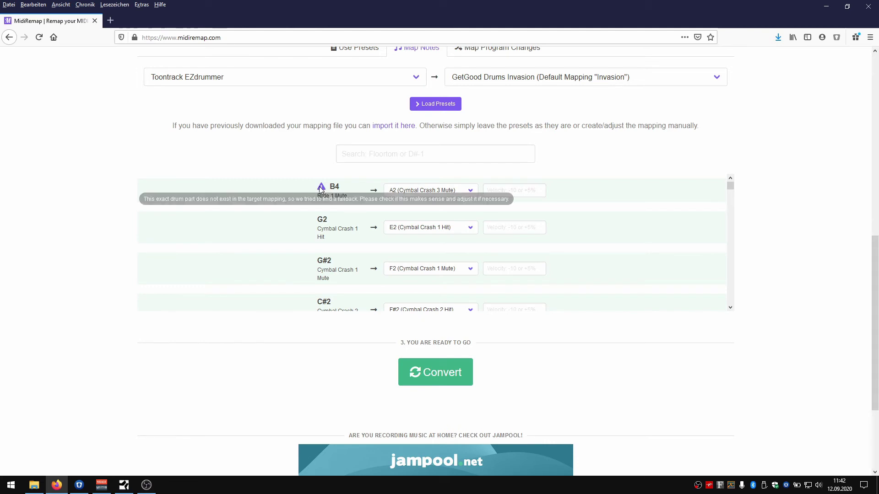
mouse_move(321, 190)
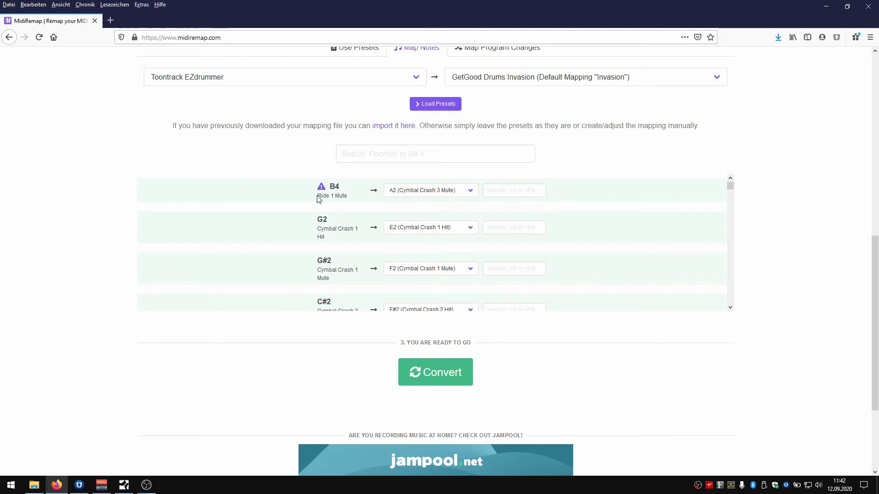
left_click(340, 197)
- Map B4 Ride 1 Mute to F2 (Cymbal Crash 1 Mute) instead of the A2 fallback
left_click(455, 193)
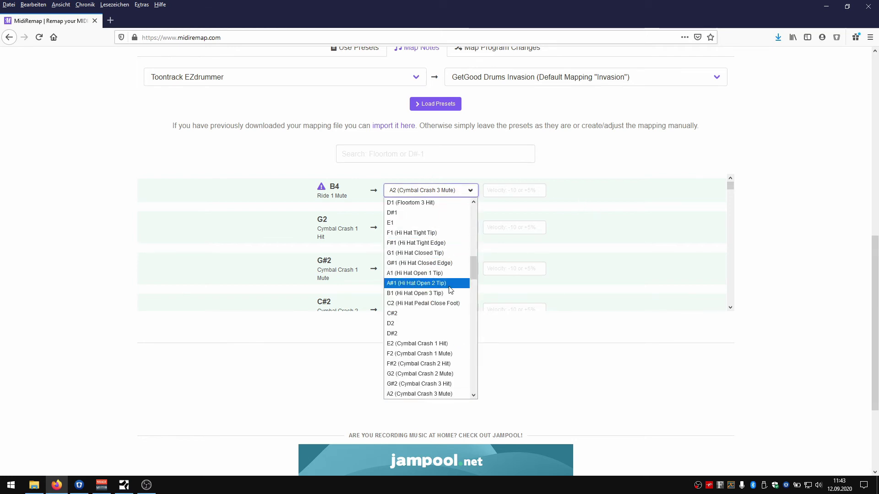
scroll(443, 303, "down", 1)
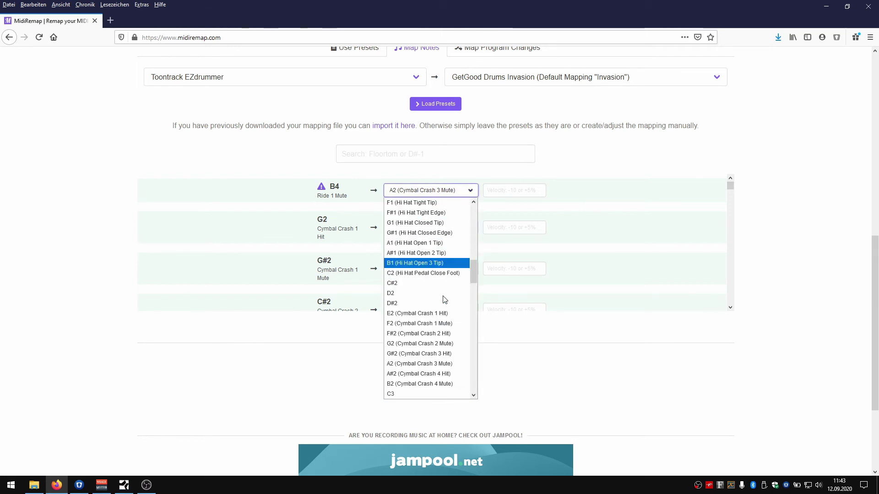
left_click(442, 324)
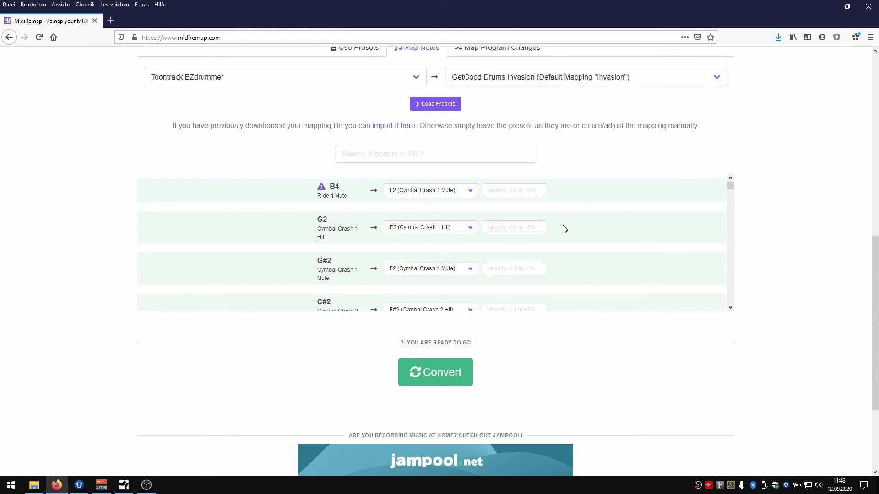
- Convert the drum MIDI file using the new note mapping
scroll(328, 110, "up", 4)
scroll(524, 198, "down", 3)
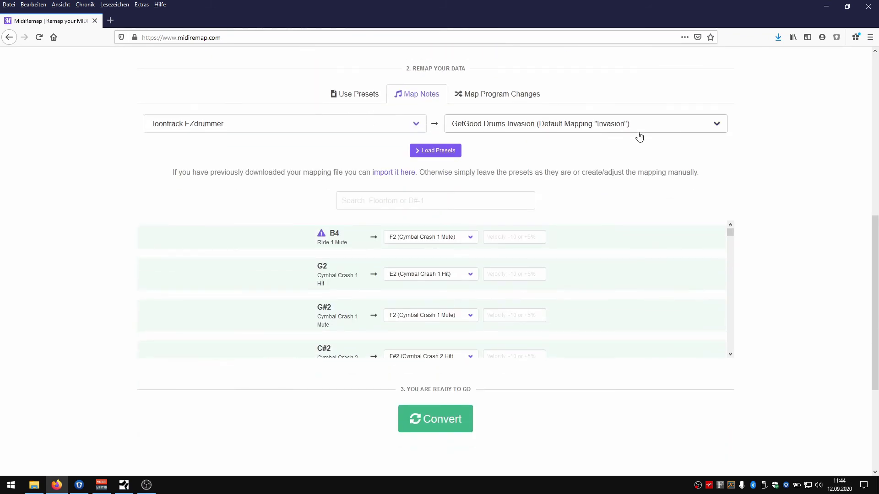
scroll(758, 273, "down", 2)
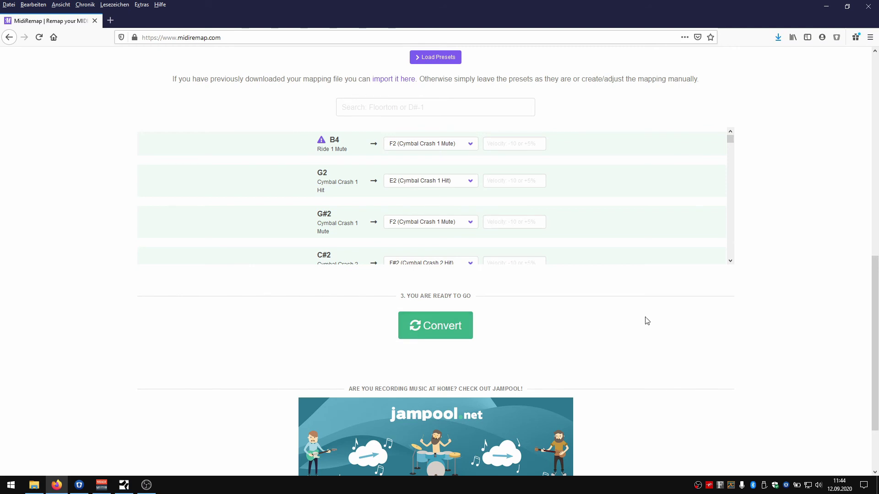
scroll(647, 320, "down", 1)
left_click(441, 279)
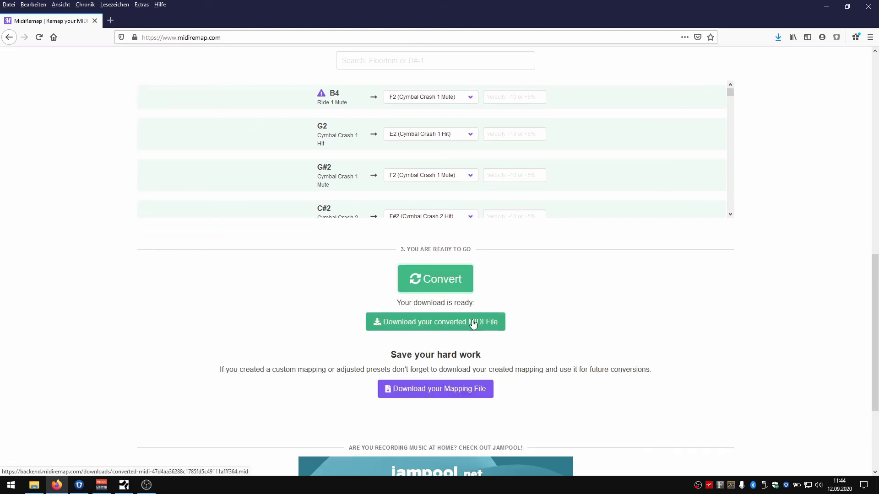
- Download midi-remap-com-converted.mid and open the Downloads folder in File Explorer
scroll(660, 295, "down", 1)
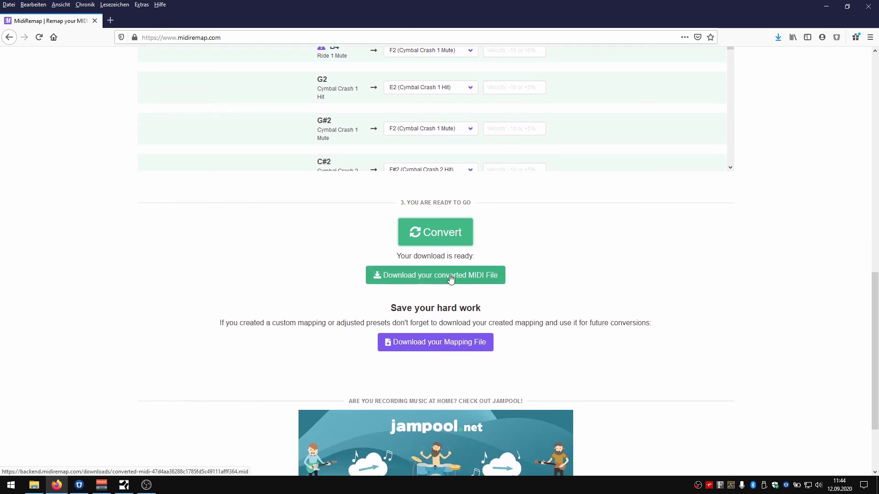
left_click(451, 278)
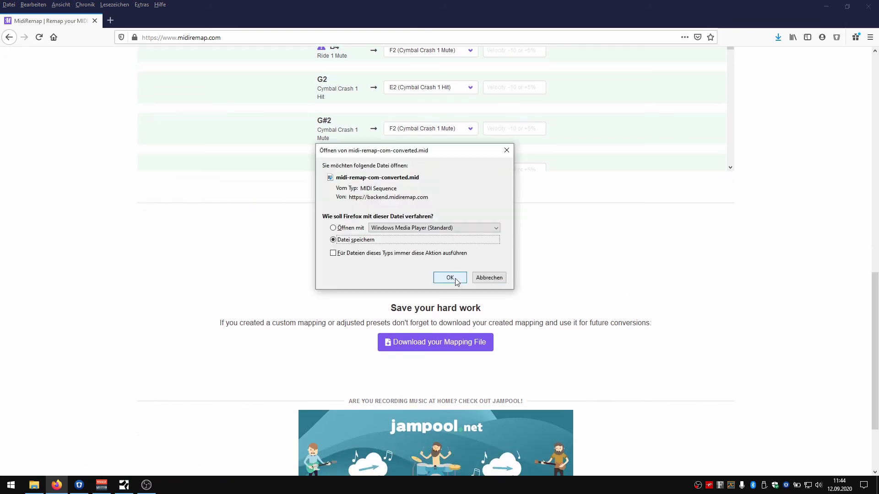
left_click(450, 278)
key("super+e")
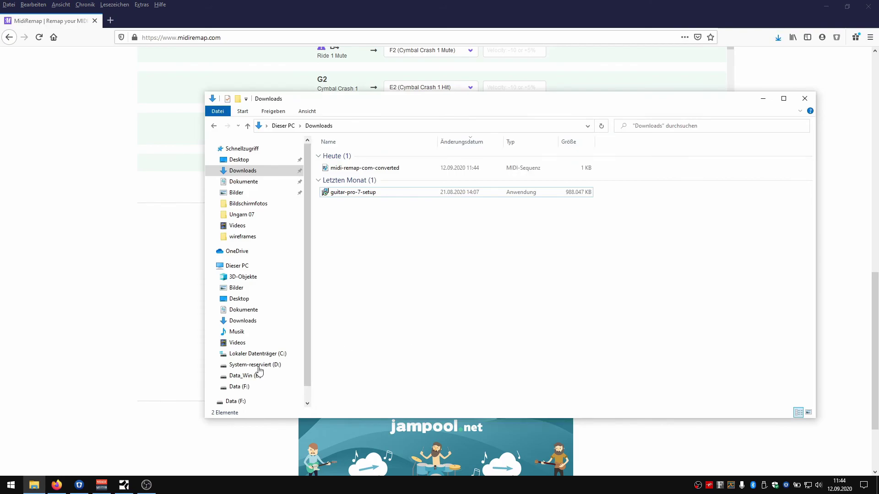
- Mute the EZdrummer track and drop midi-remap-com-converted.mid onto the GGD Invasion track
left_click(124, 485)
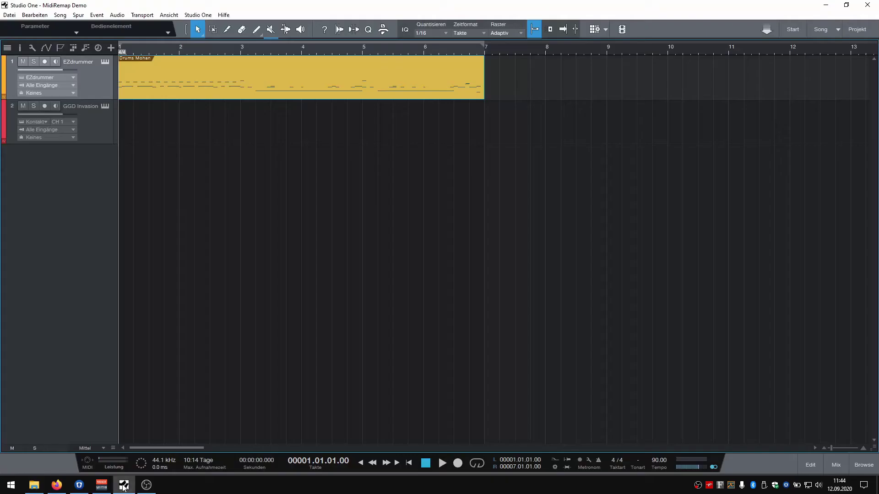
left_click(22, 62)
left_click(34, 485)
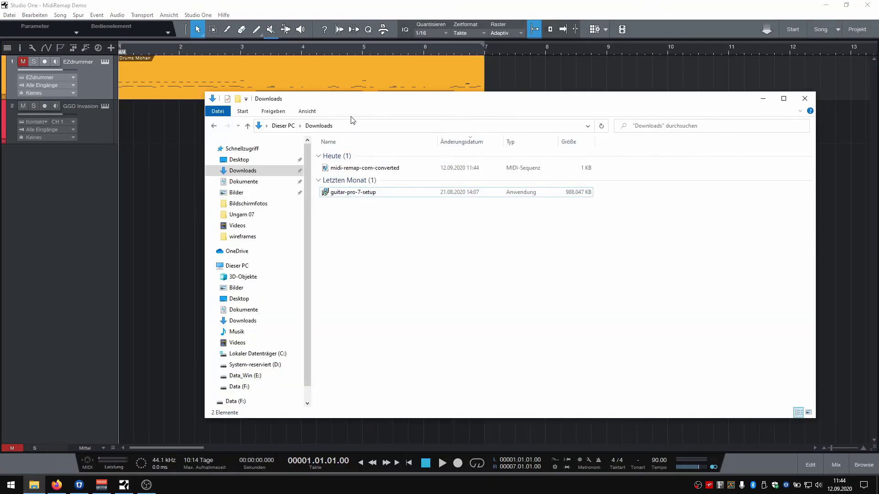
left_click_drag(373, 105, 412, 101)
left_click_drag(372, 165, 121, 120)
left_click(145, 185)
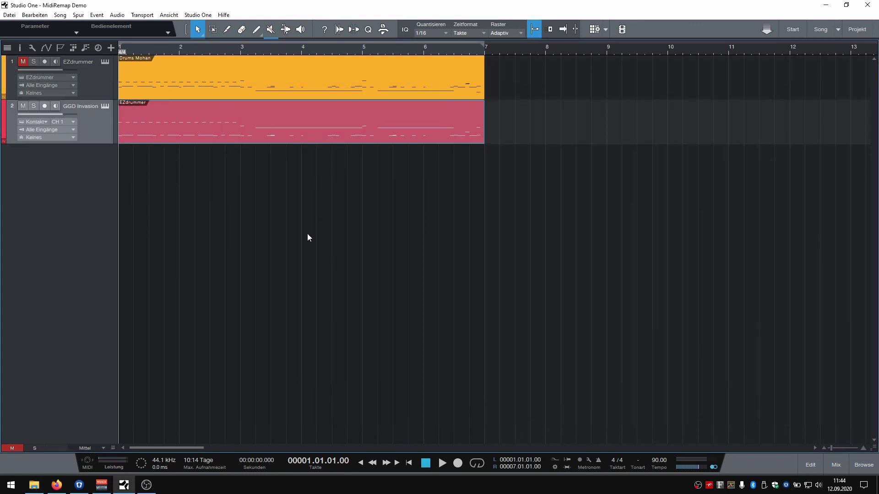
- Play back the new drum part in the note editor to check it, then close the editor
key("F2")
key("space")
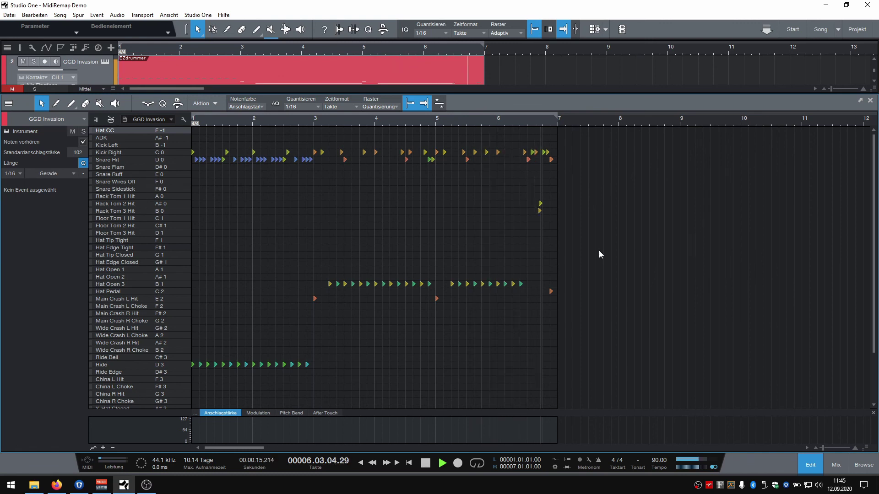
key("space")
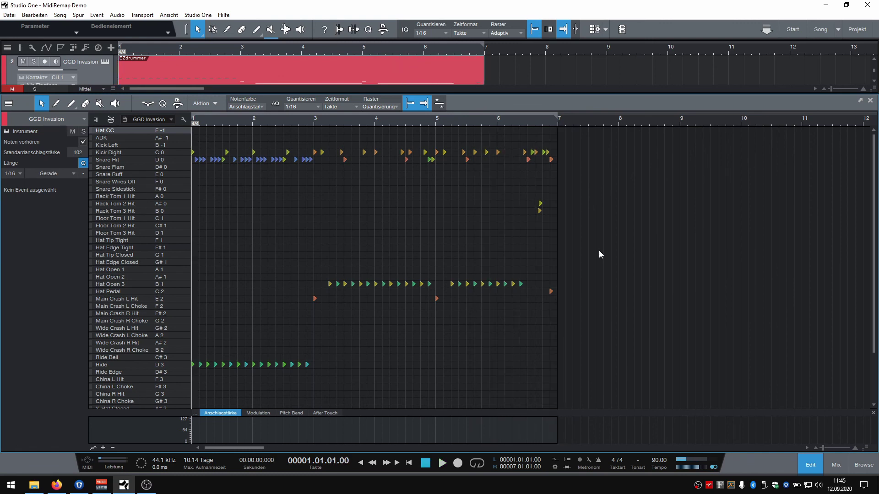
key("F2")
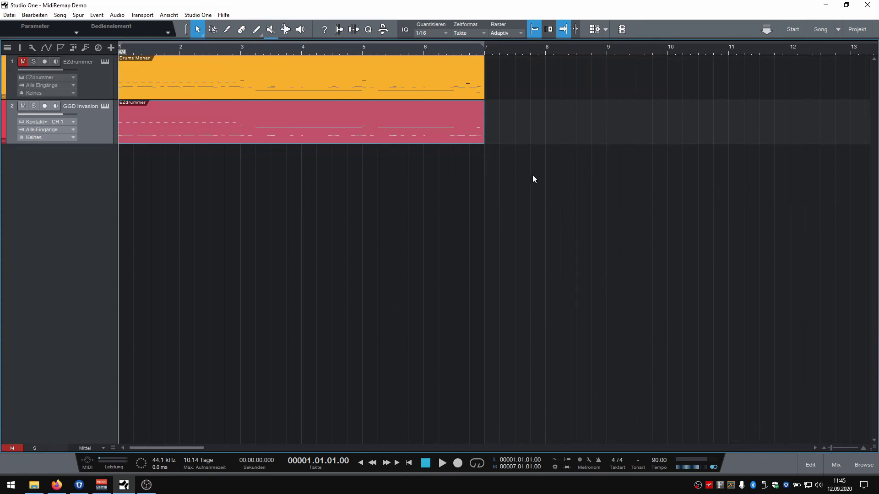
left_click(314, 183)
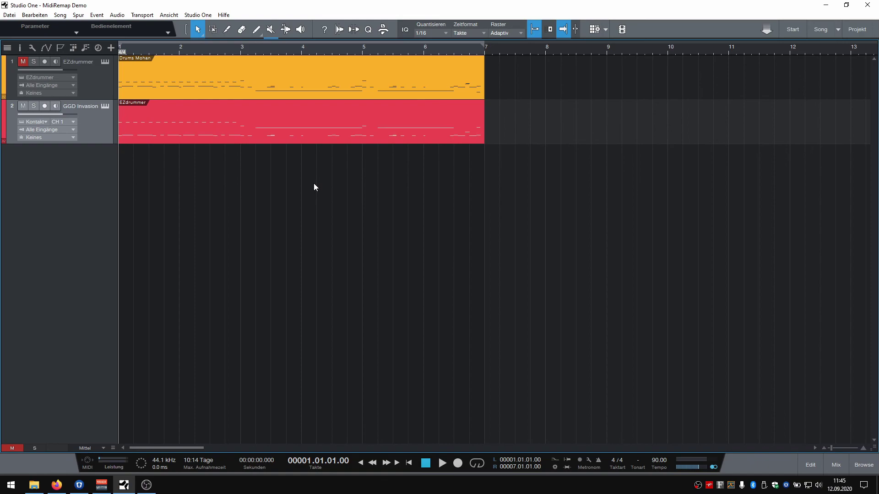